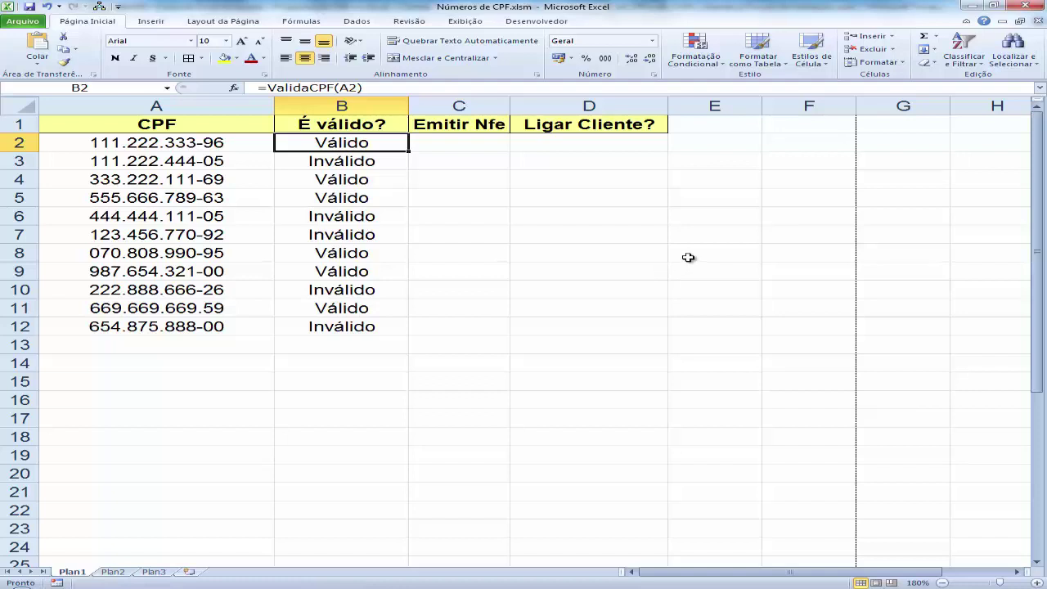
Begin a SE formula in C2 under Emitir Nfe that tests whether ValidaCPF(A2)="Válido".
key(Left)
key(Right)
click(463, 143)
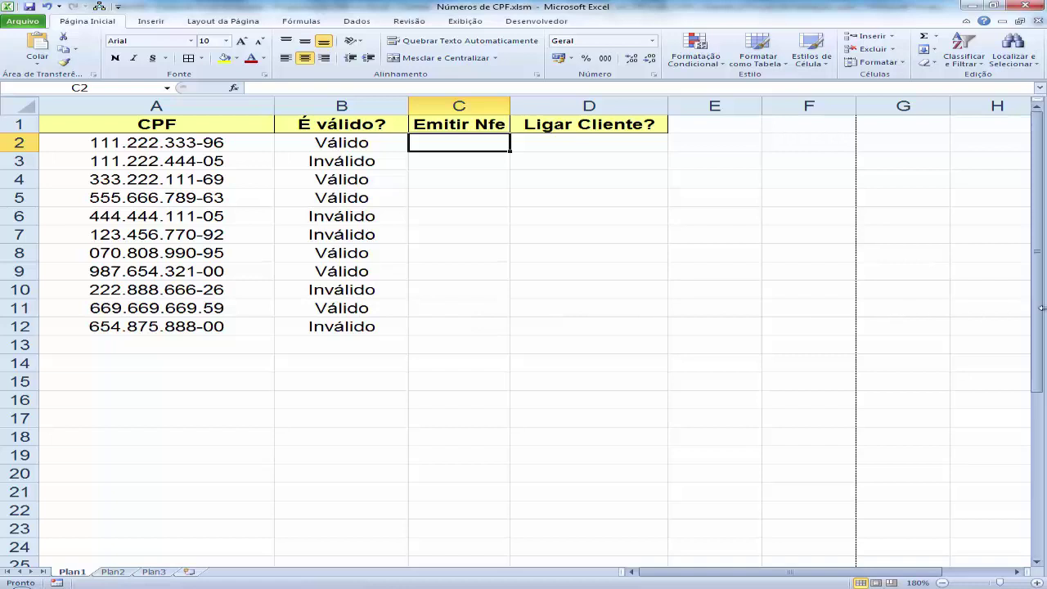
text(=)
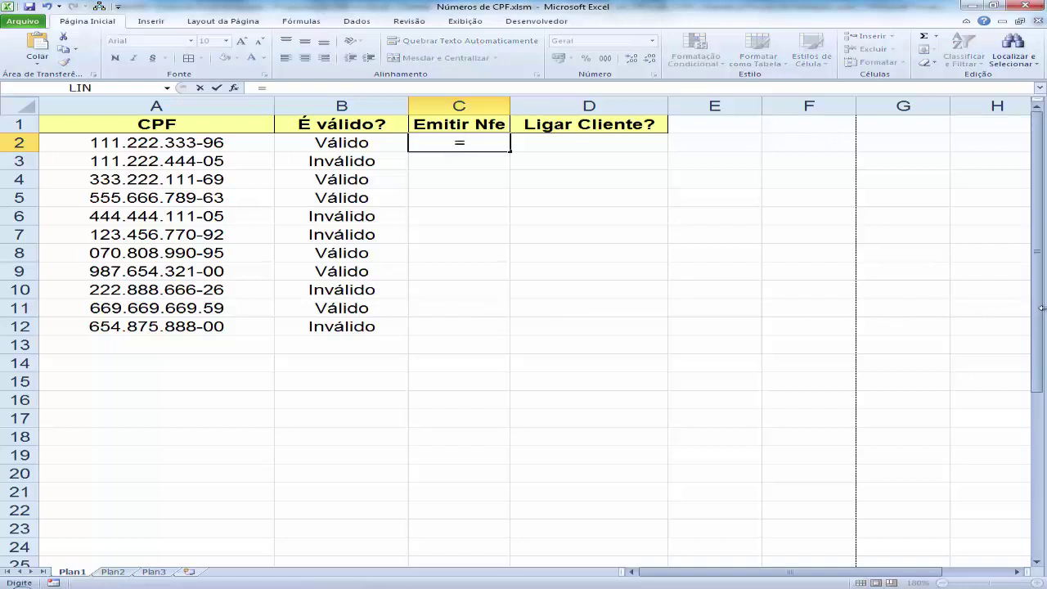
text(SE)
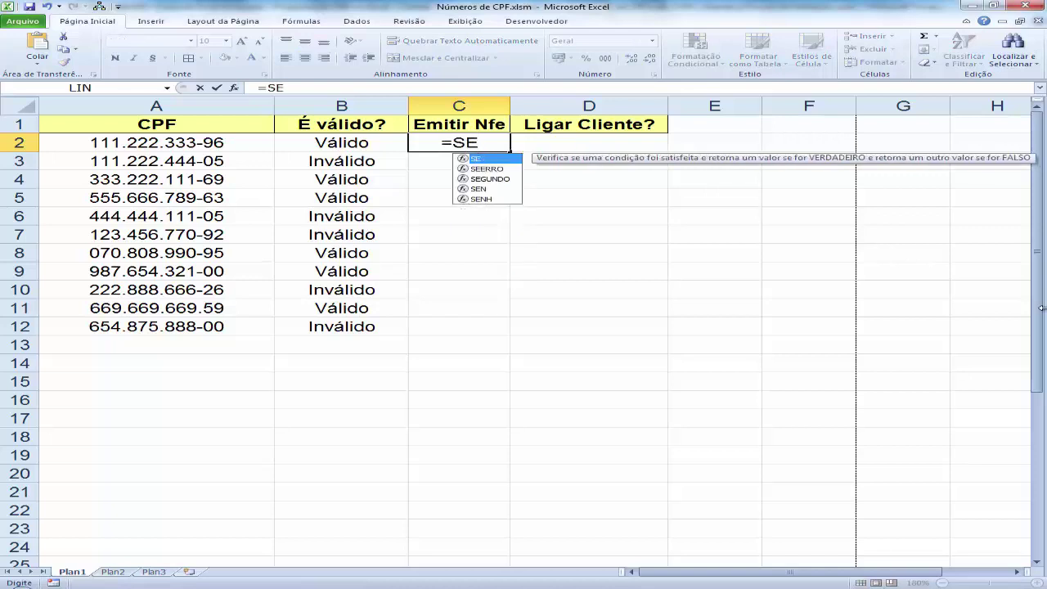
text(()
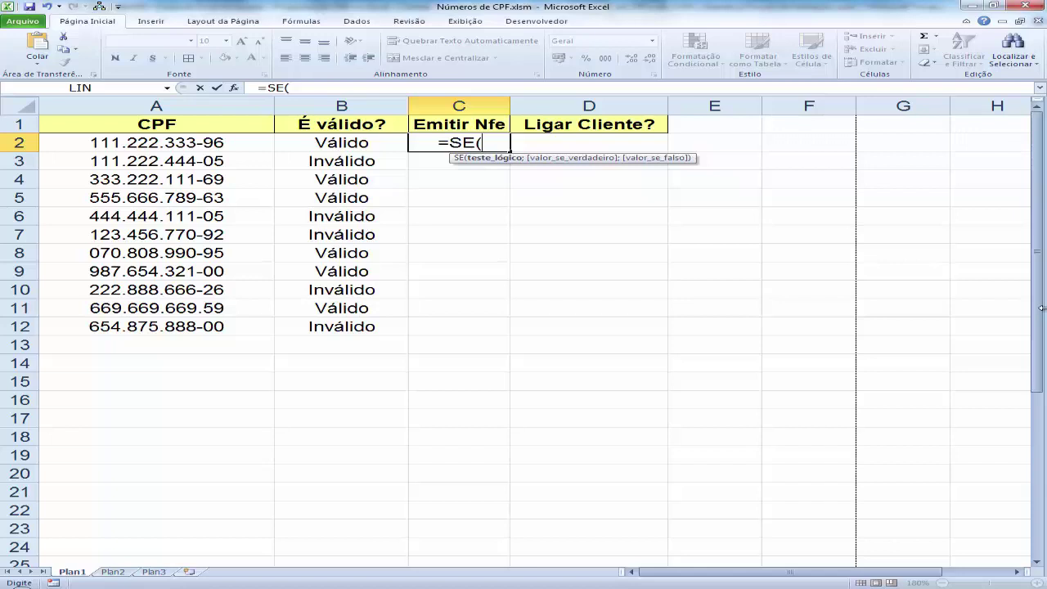
text(V)
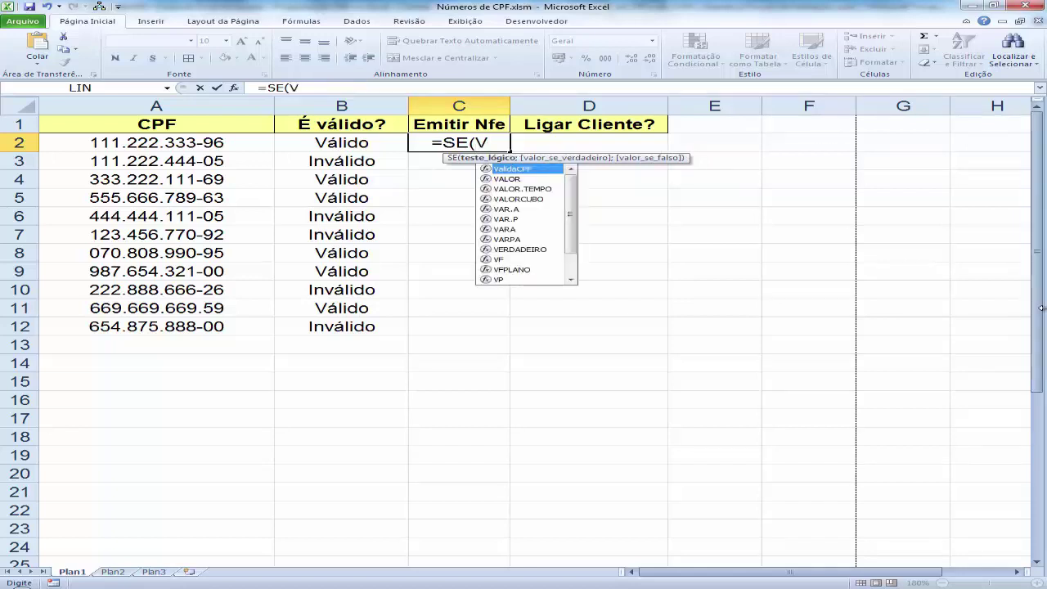
text(alidaCPF)
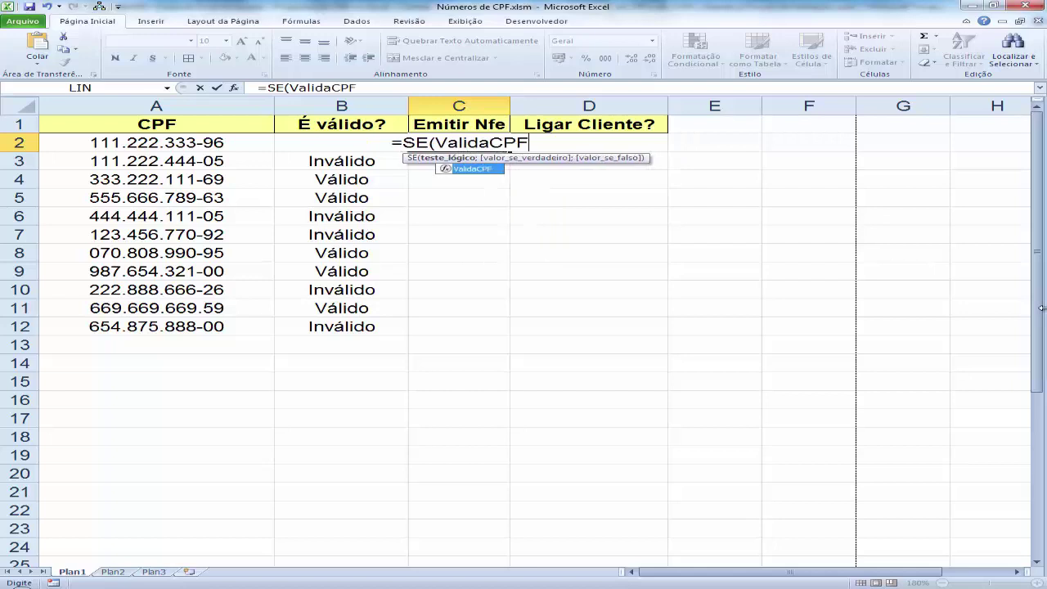
text(()
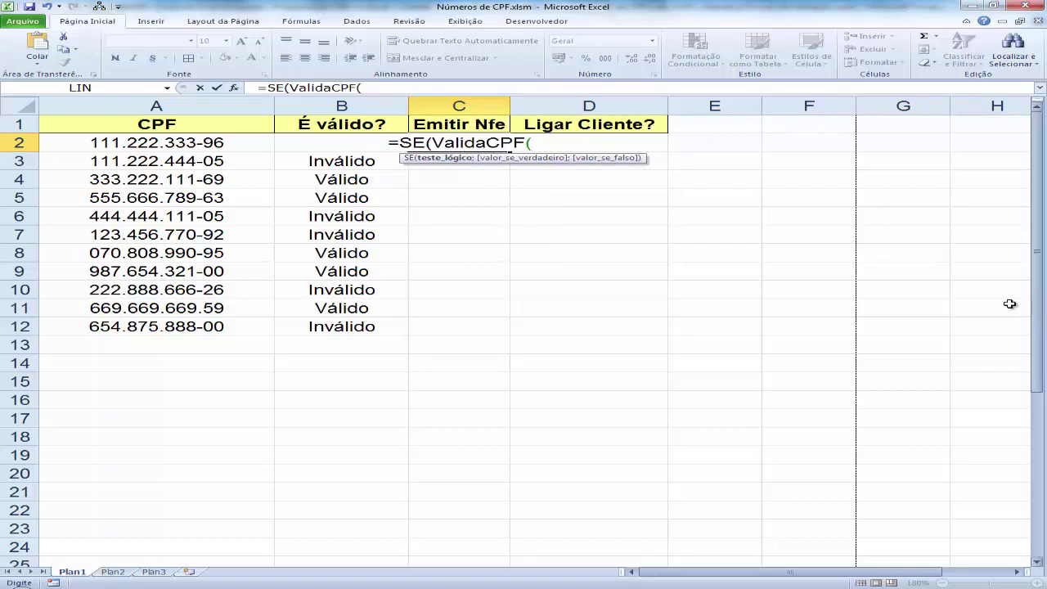
click(203, 143)
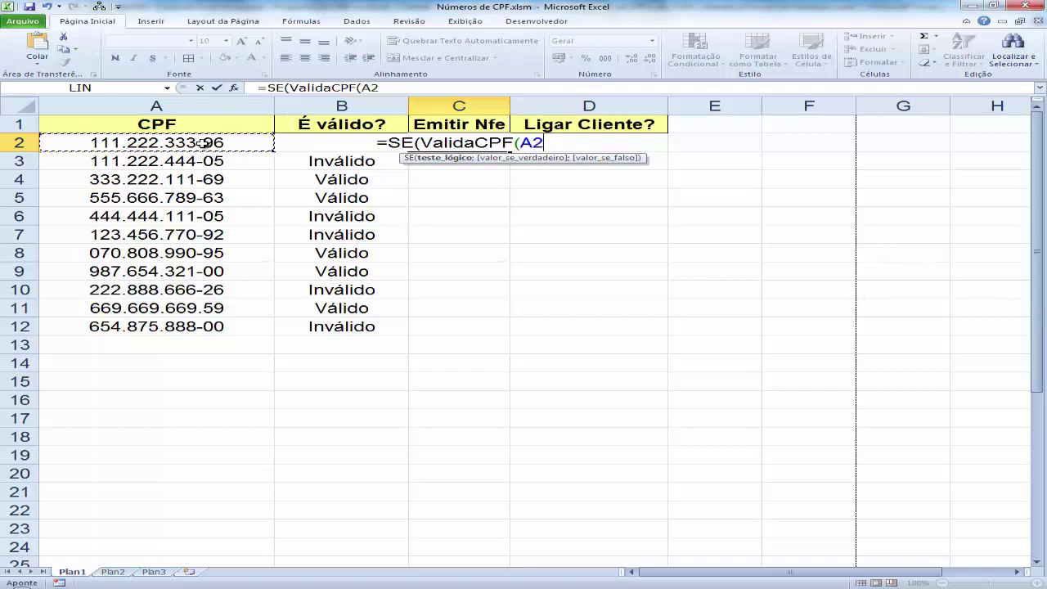
text()=")
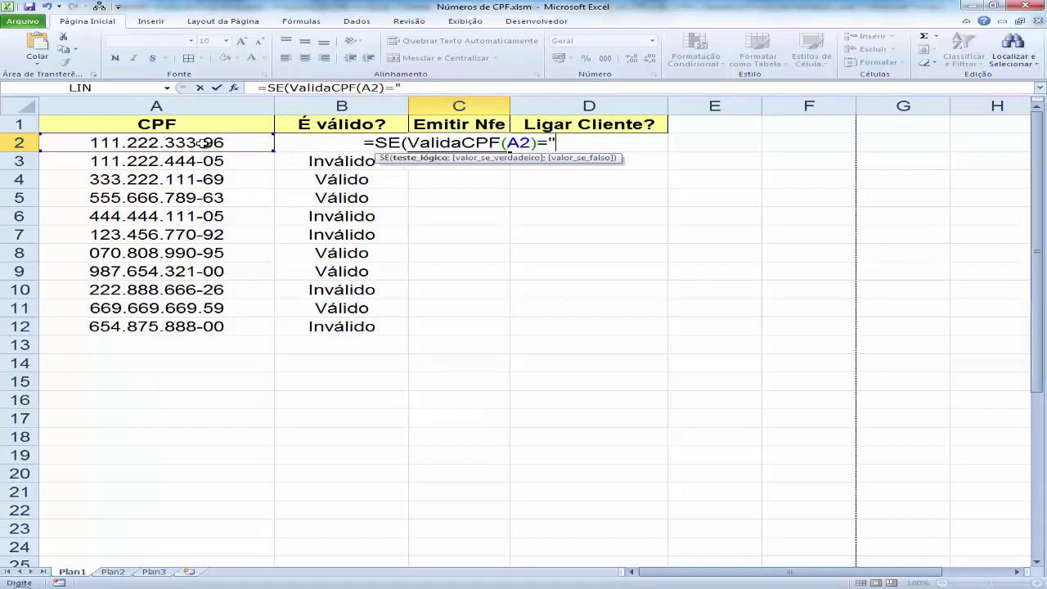
text(Válido")
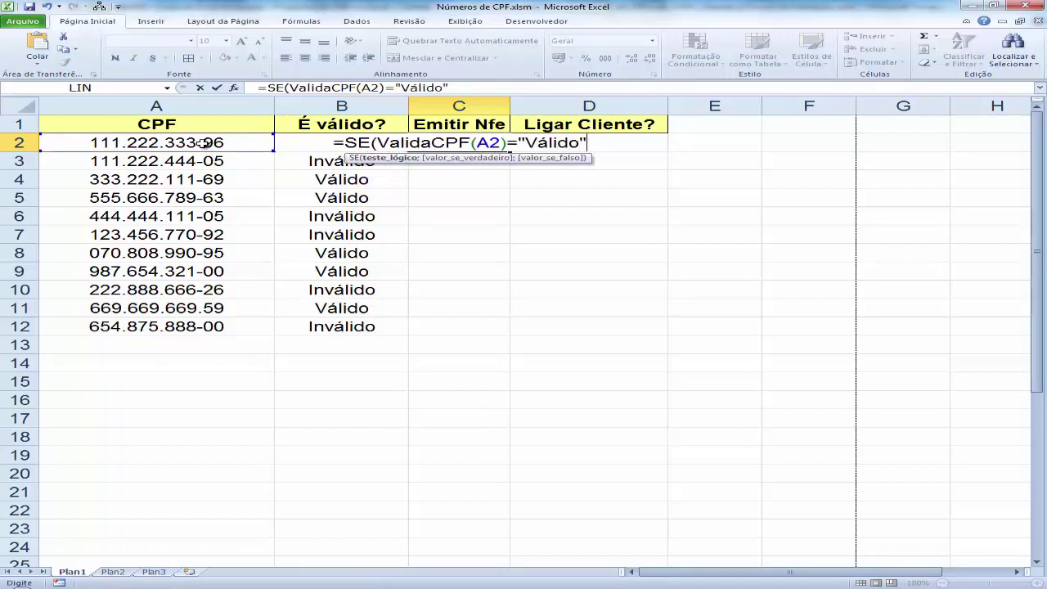
Complete the C2 formula so it returns "Sim" when the test is true and "Não" when it is false.
text(;)
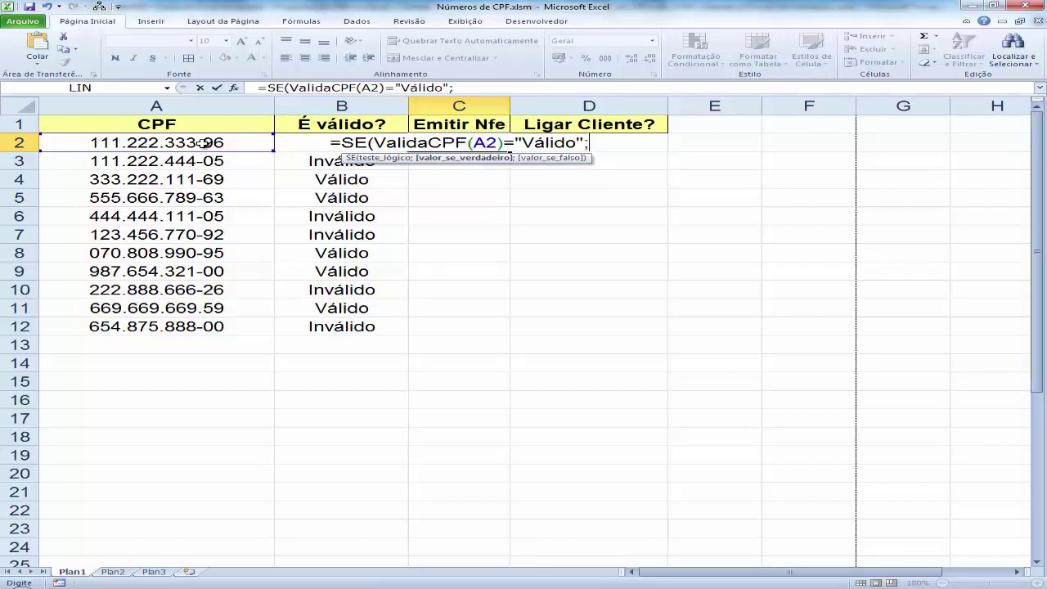
text("Sim)
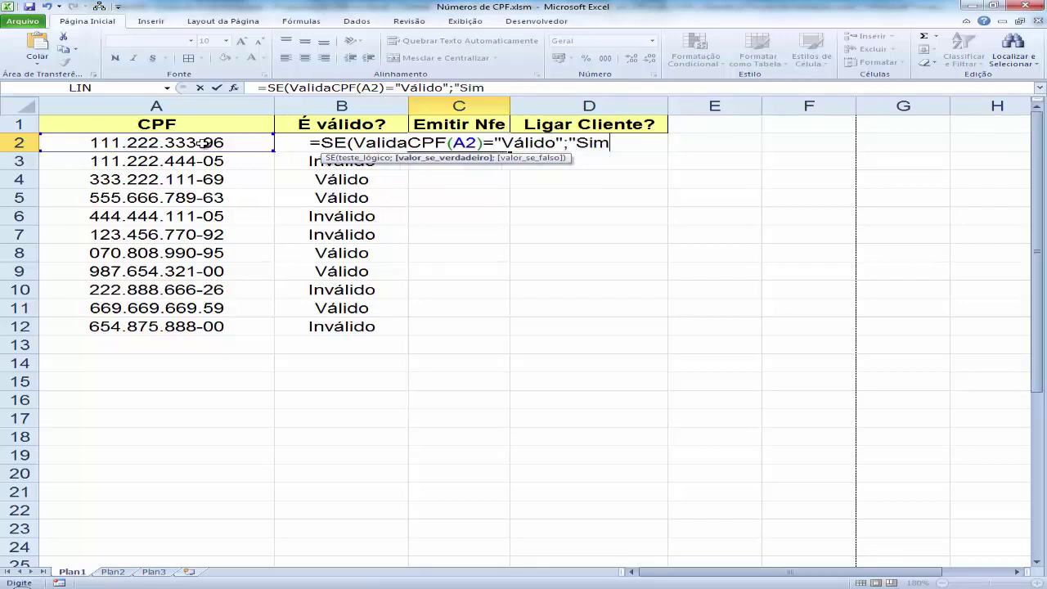
text(")
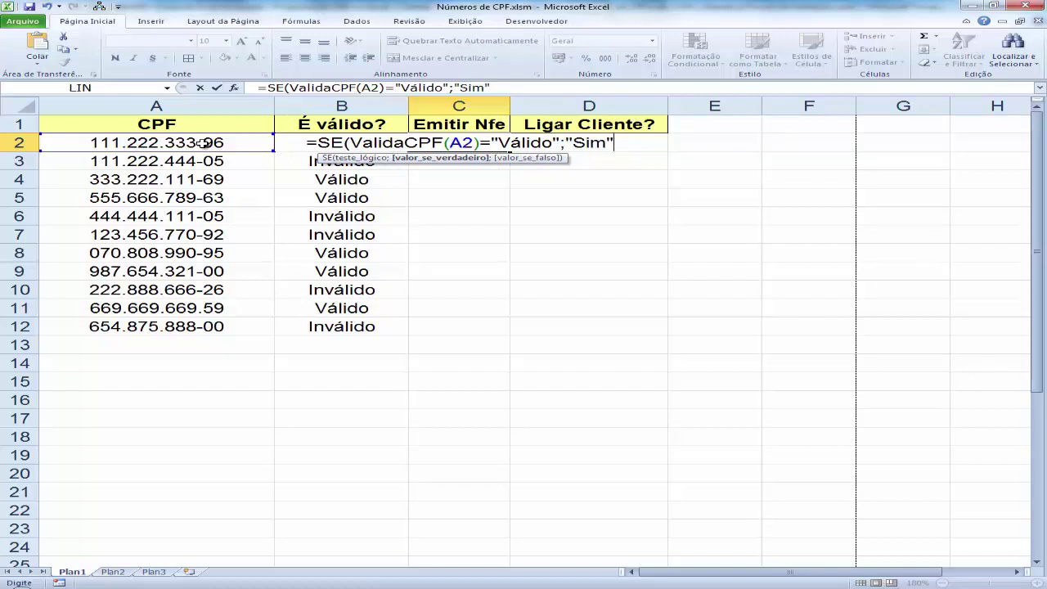
text(;")
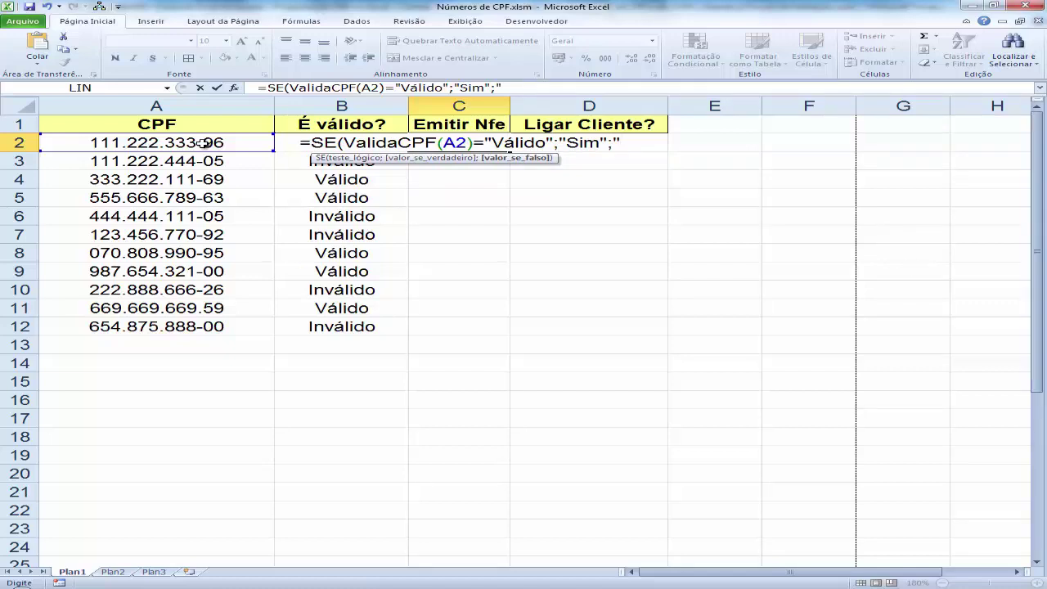
text(N)
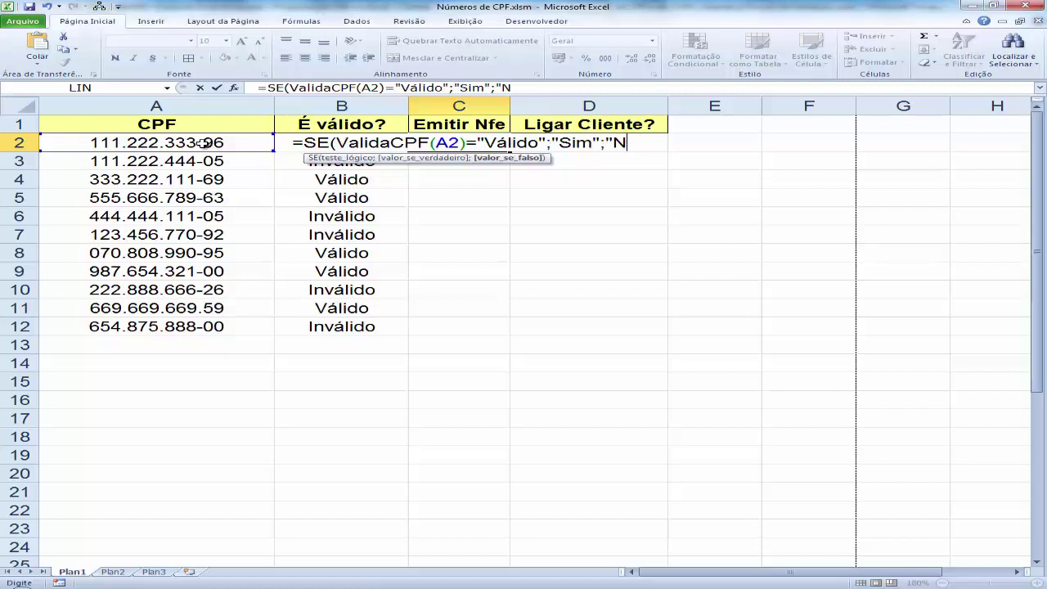
text(ão")
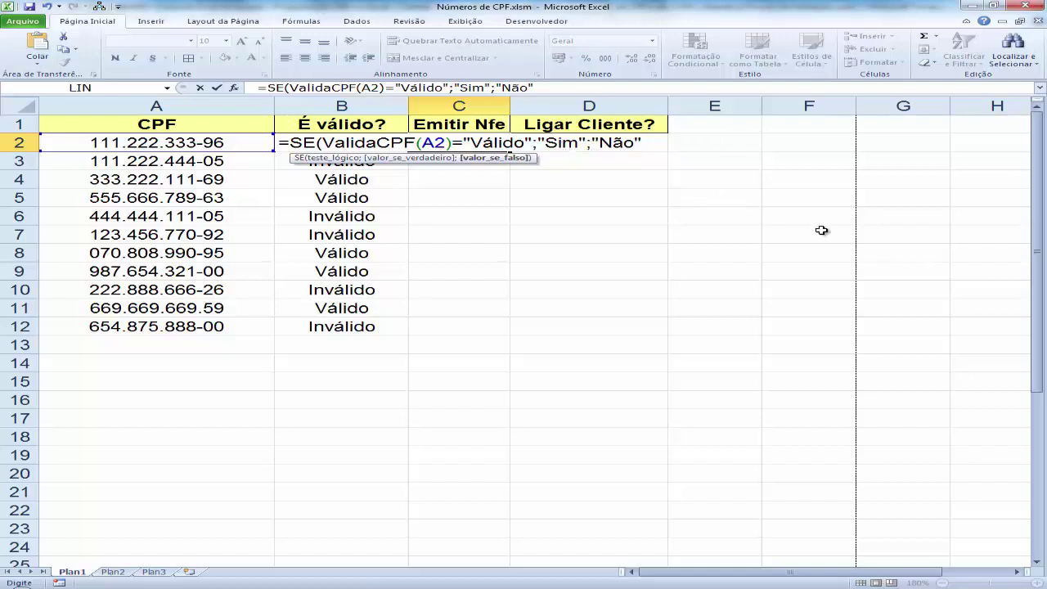
text())
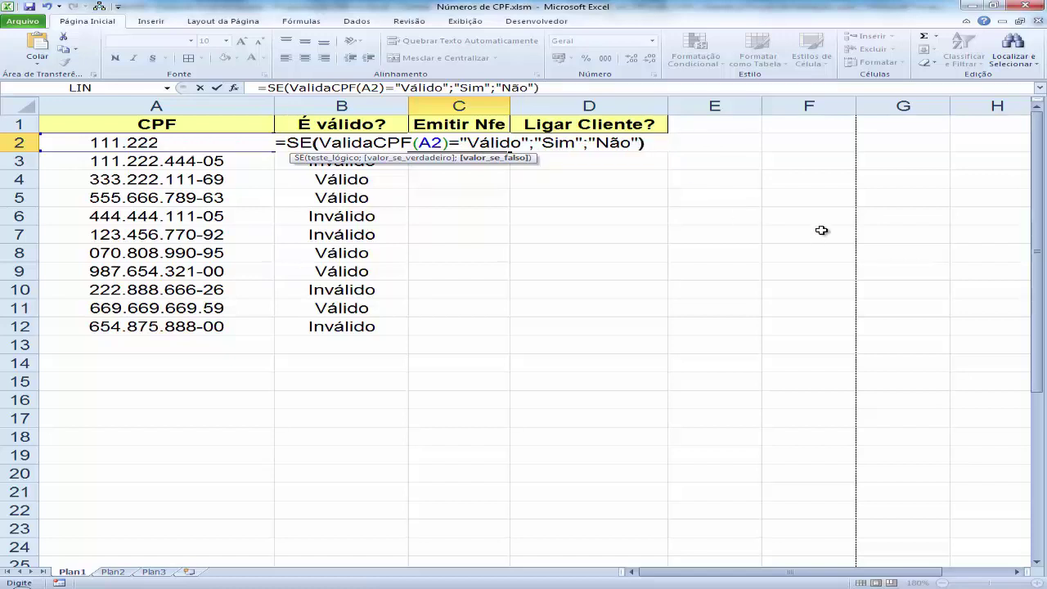
key(Return)
key(Up)
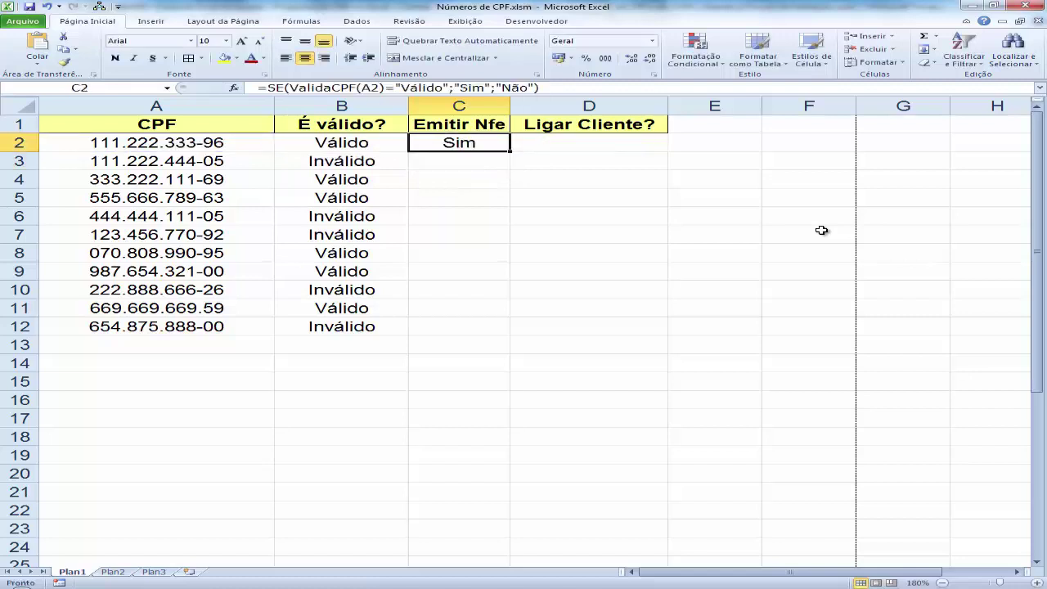
Fill the Emitir Nfe formula from C2 down to C12.
key(Left)
key(Right)
drag(510, 152, 493, 273)
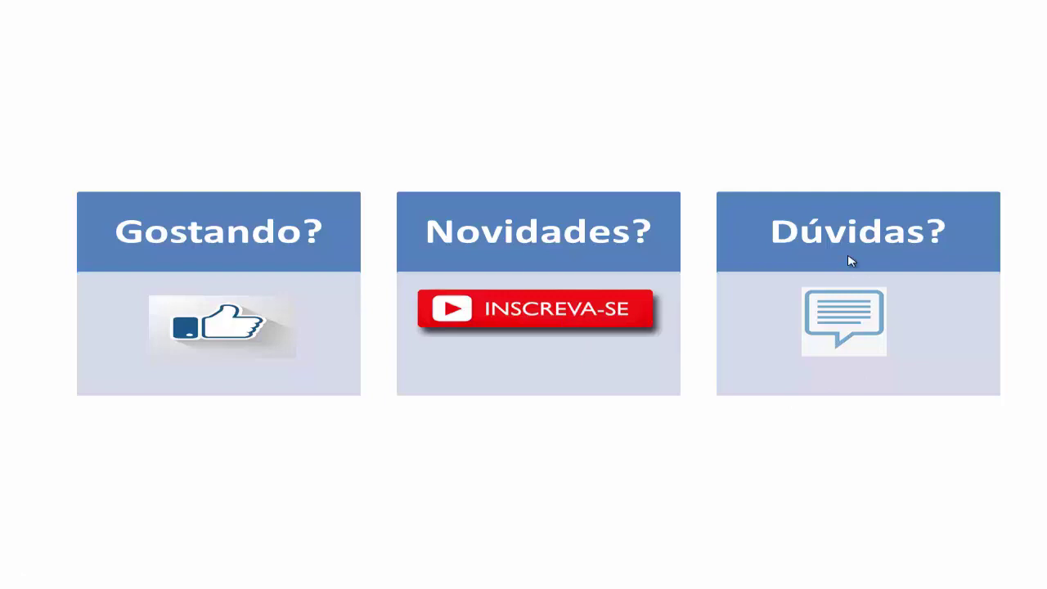
drag(509, 151, 480, 332)
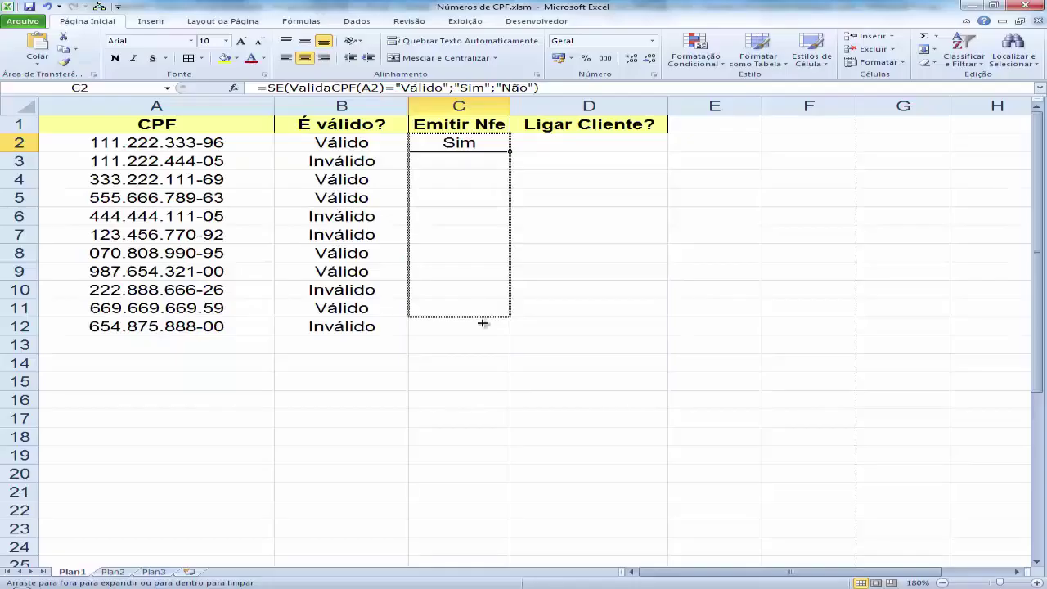
Review the copied formulas and their results down the Emitir Nfe column against the É válido? column.
click(451, 163)
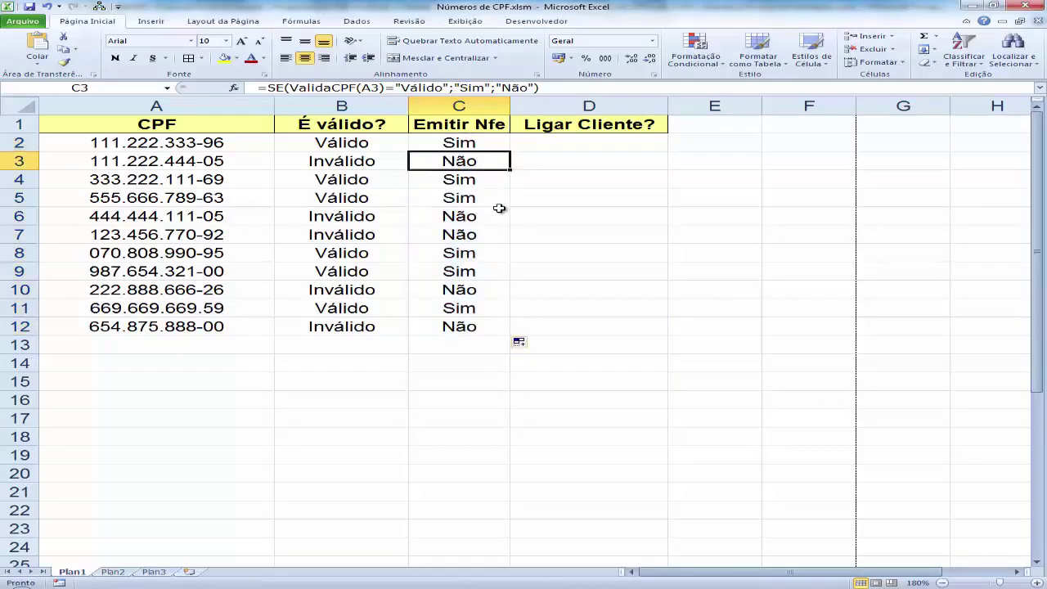
key(Left)
key(Right)
key(Down)
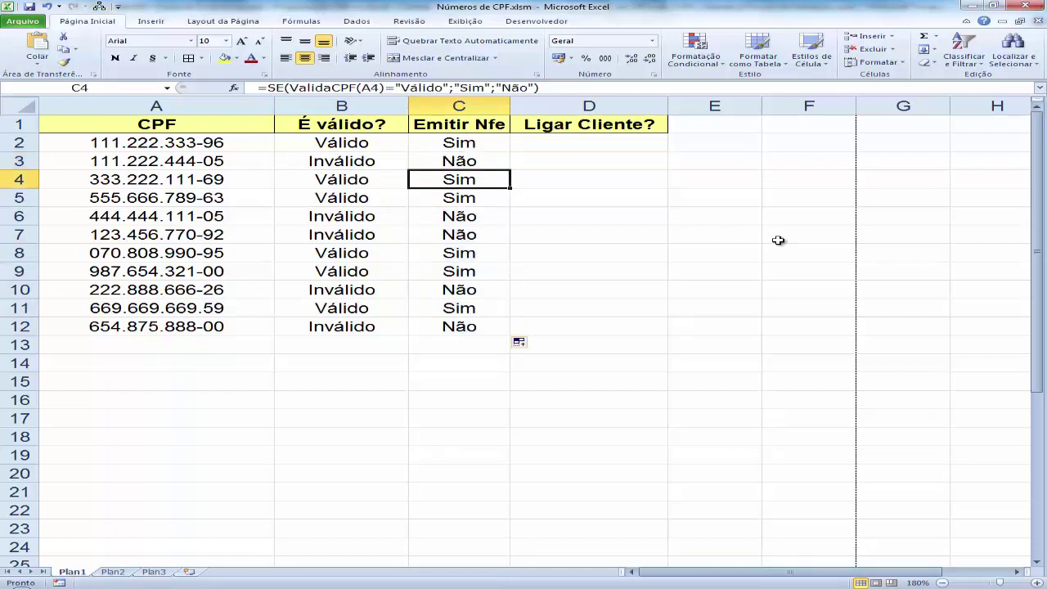
key(Down)
key(Down)
key(Down)
key(Down)
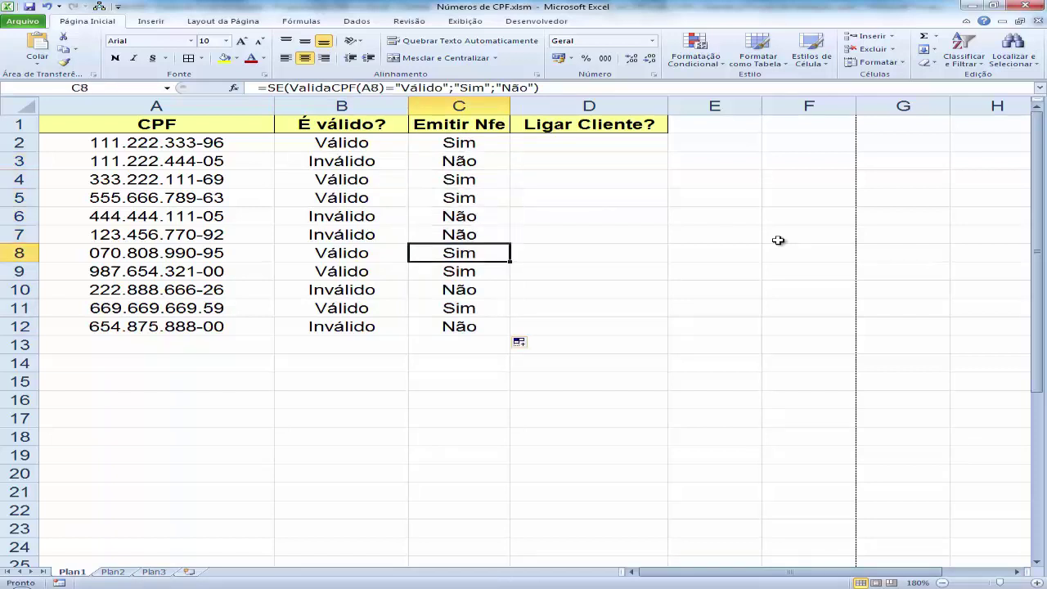
key(Down)
key(Down)
key(Down)
key(Down)
key(Up)
key(Up)
key(Up)
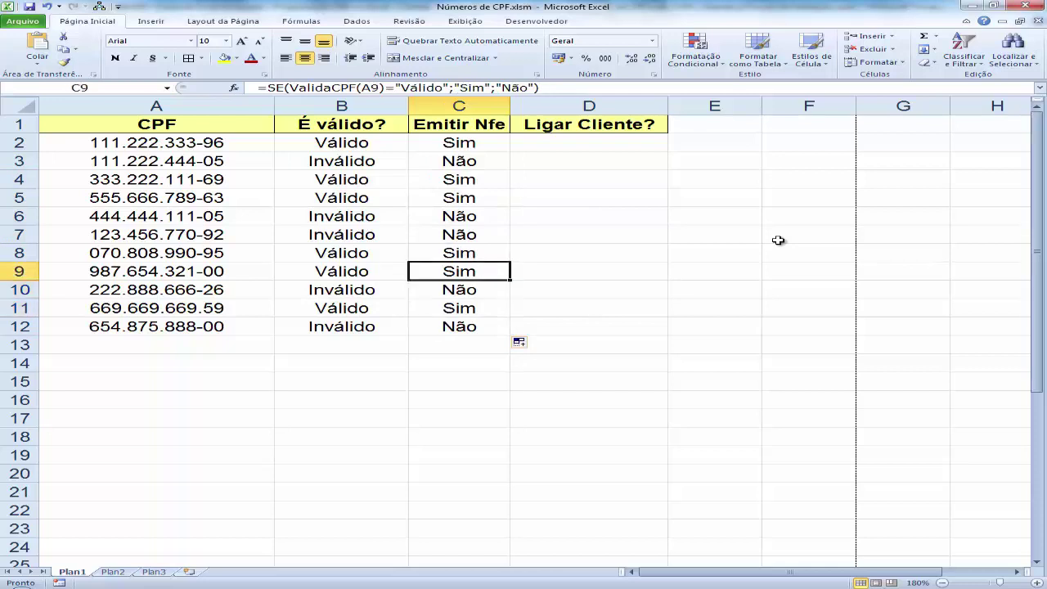
key(Up)
key(Up)
key(Up)
key(Up)
key(Up)
key(Up)
key(Up)
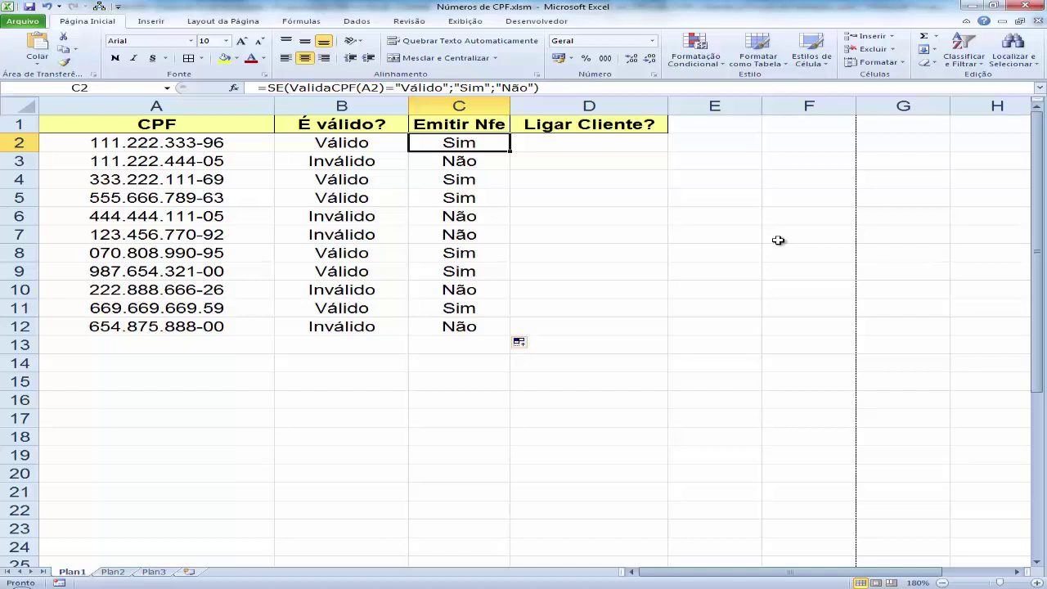
Enter the formula =SE(ValidaCPF(A2)="Inválido";"Sim";"Não") in D2 under Ligar Cliente?
key(Right)
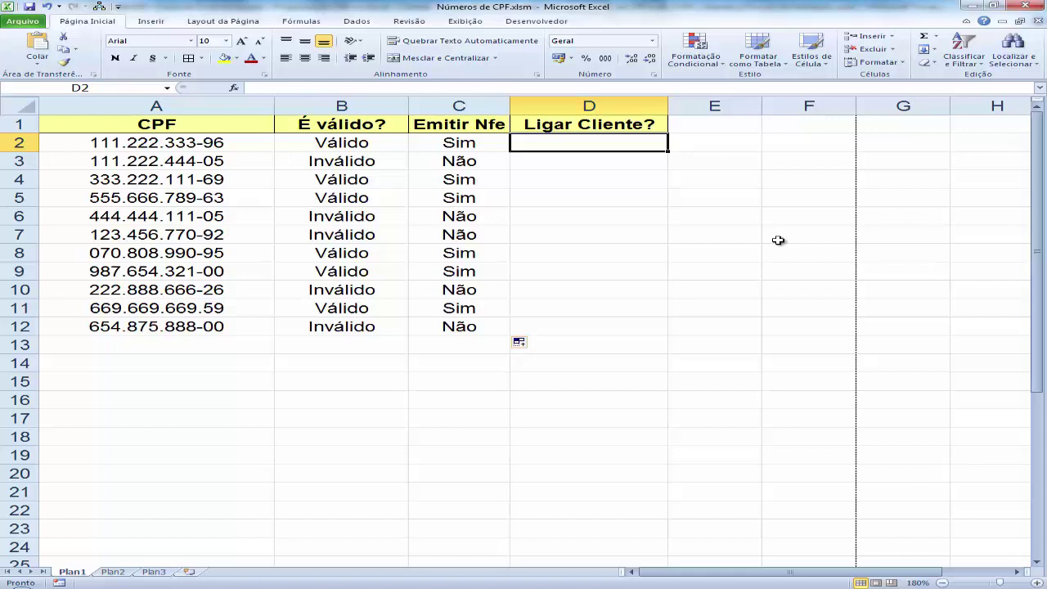
text(=S)
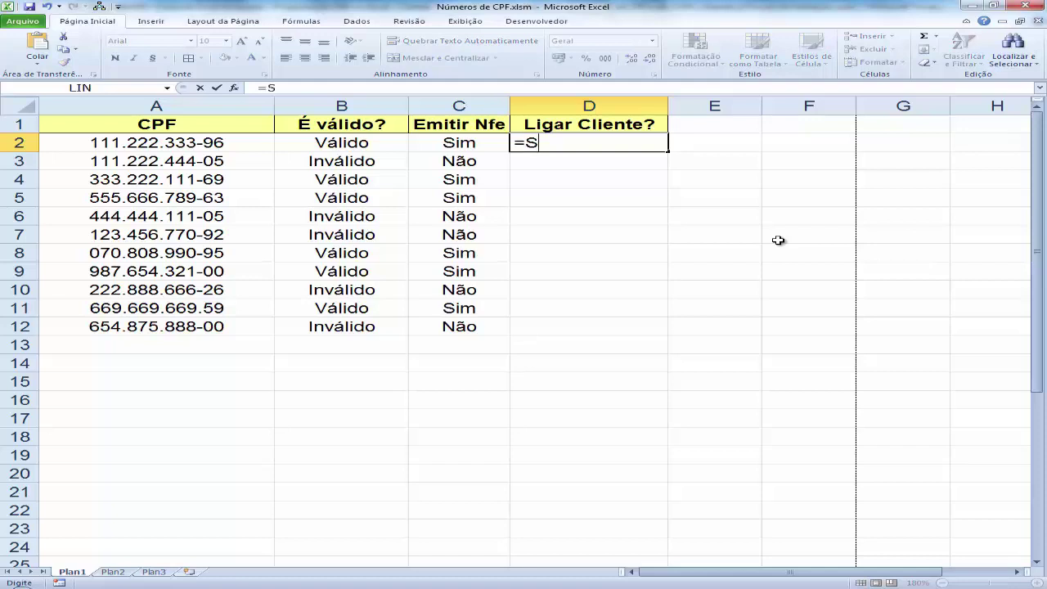
text(E()
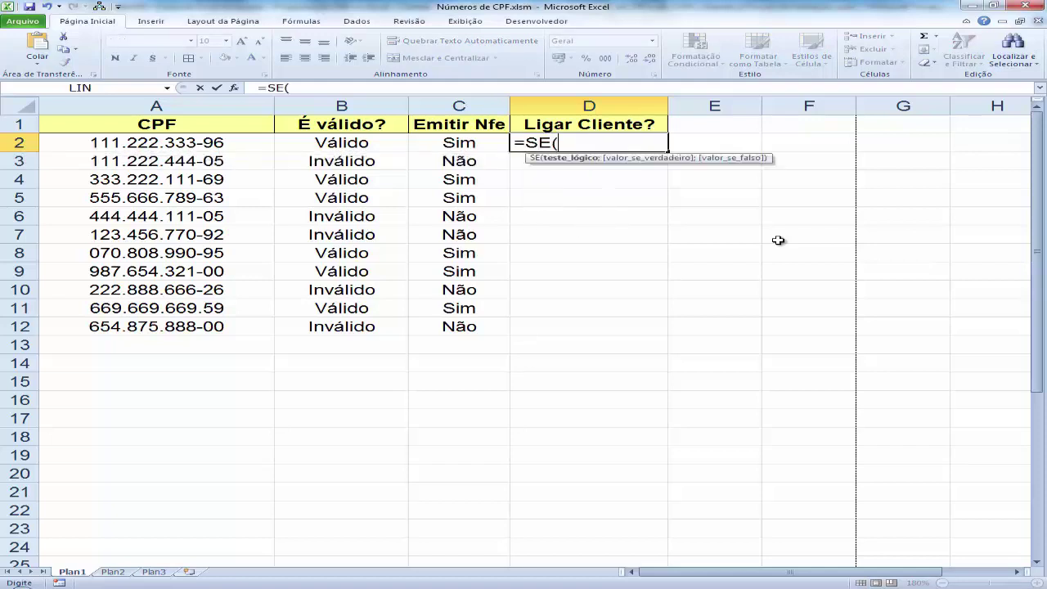
text(ValidaCPF)
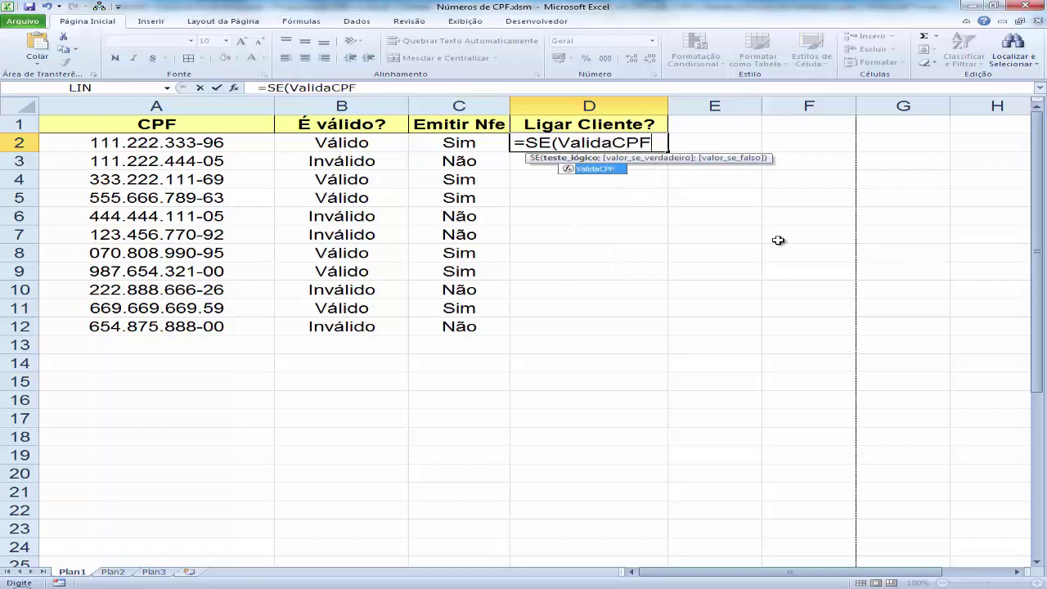
text(()
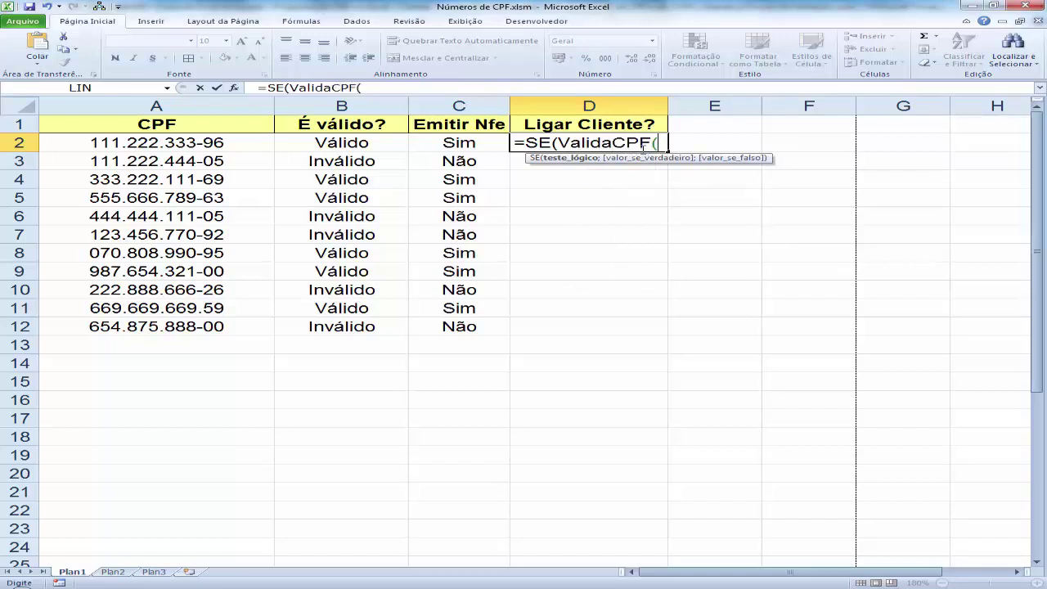
click(164, 145)
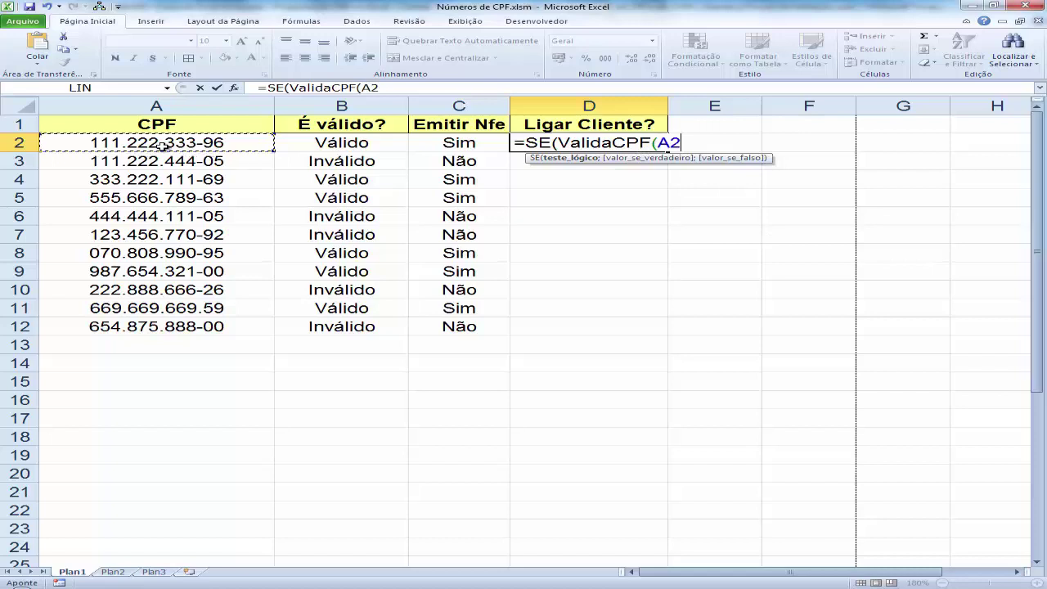
text()="Inválido")
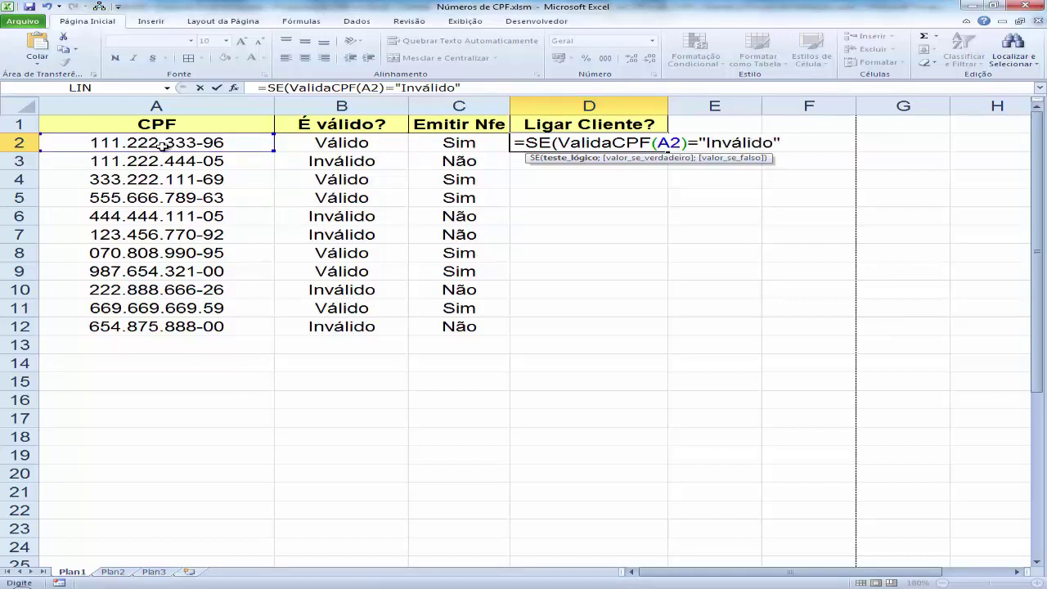
text(;"Sim")
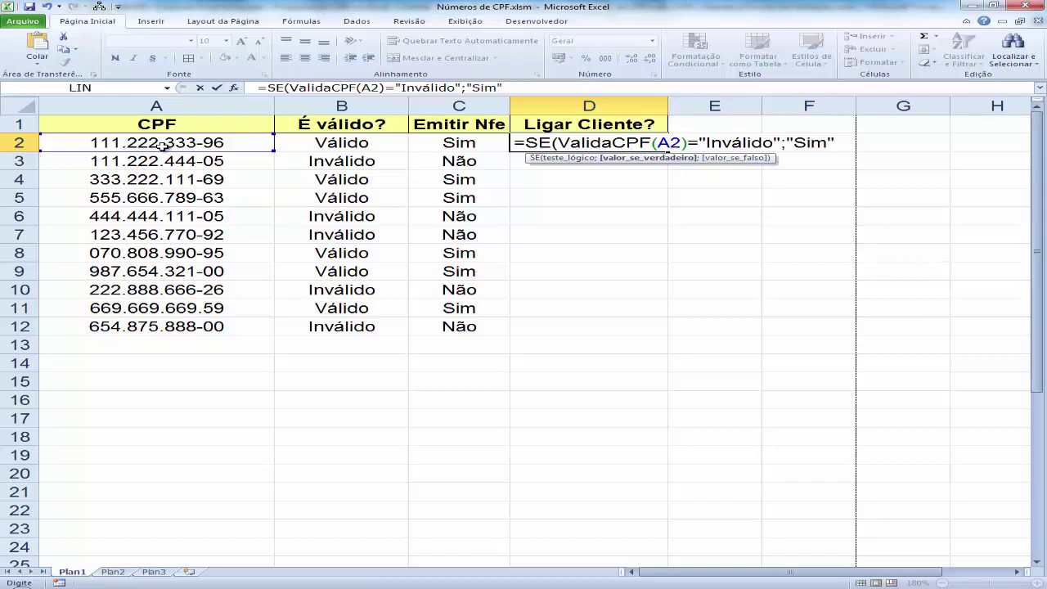
text(;"Não"))
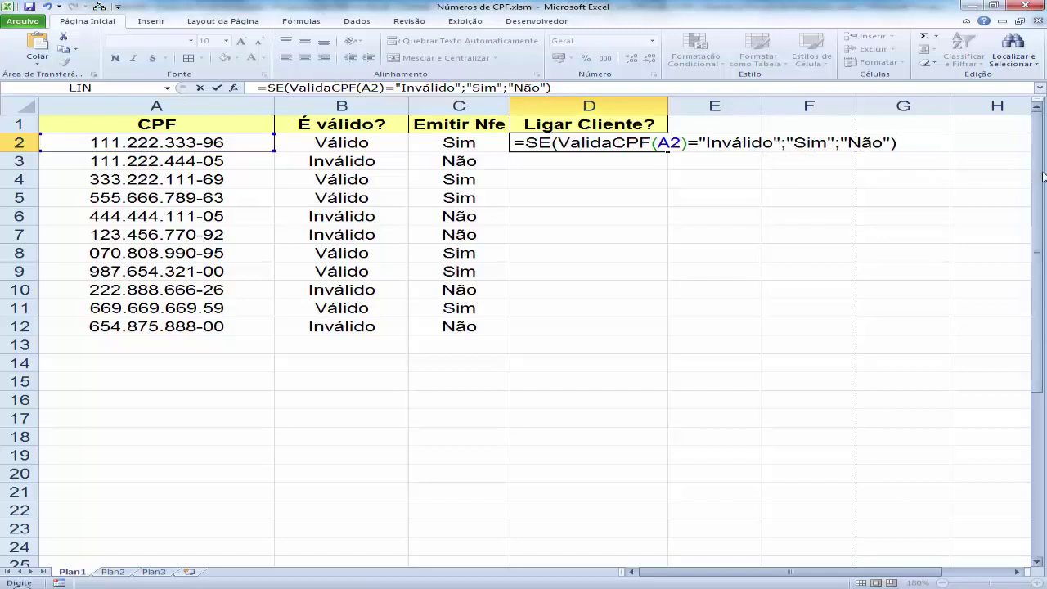
key(Return)
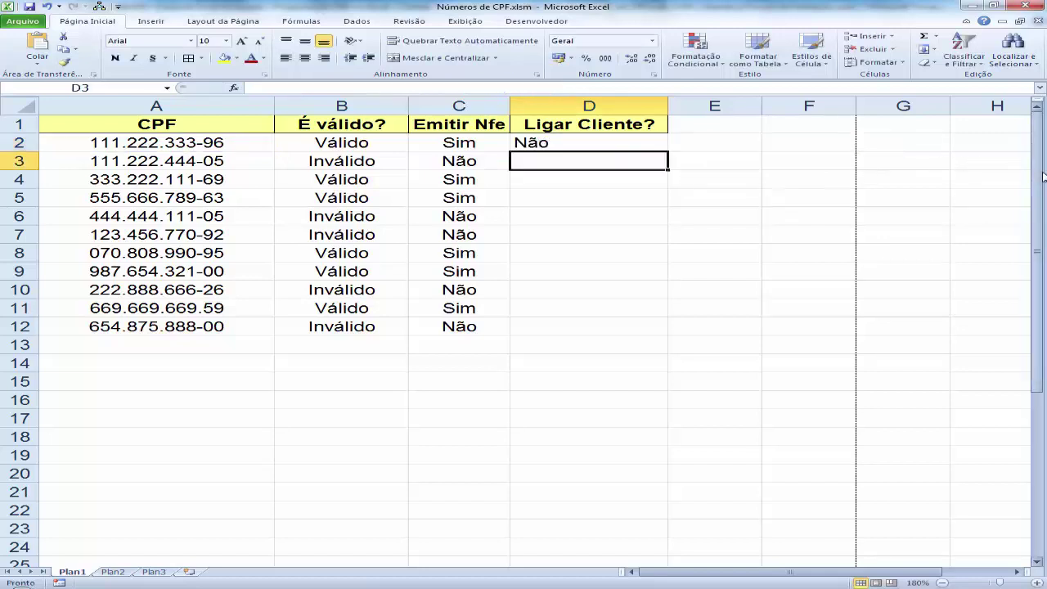
Fill the Ligar Cliente? formula from D2 down to D12.
key(Up)
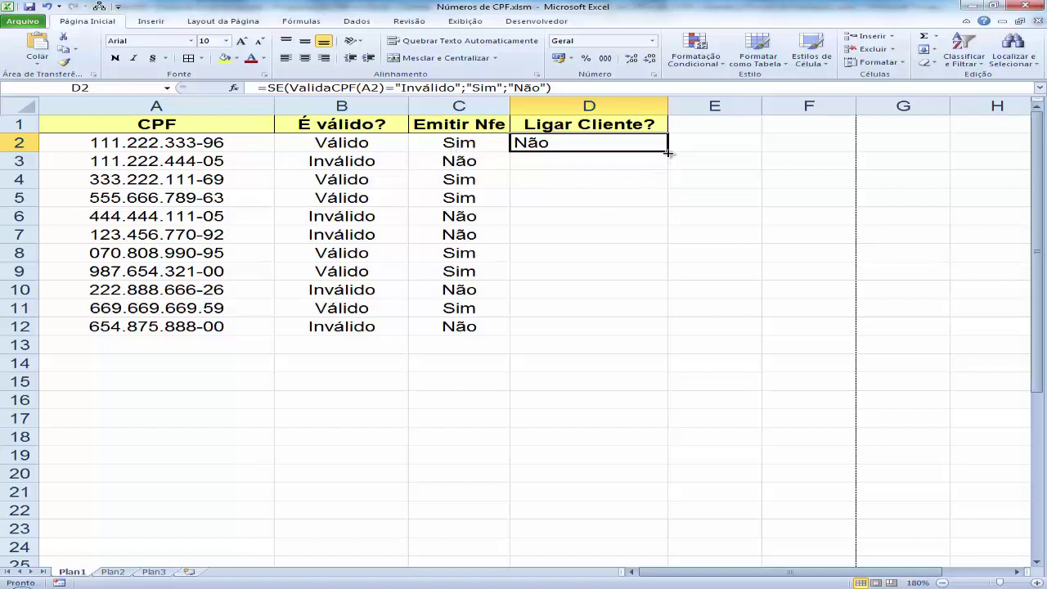
drag(669, 153, 638, 328)
Check the copied Ligar Cliente? results and formulas against the CPF, É válido? and Emitir Nfe columns in several rows.
click(564, 161)
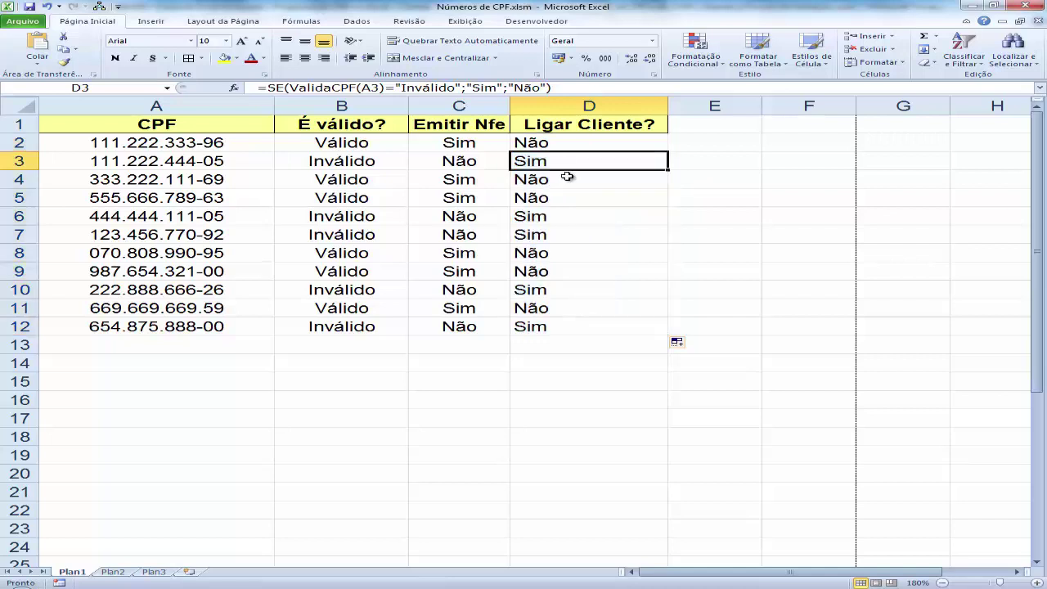
click(567, 177)
key(Left)
key(Left)
key(Left)
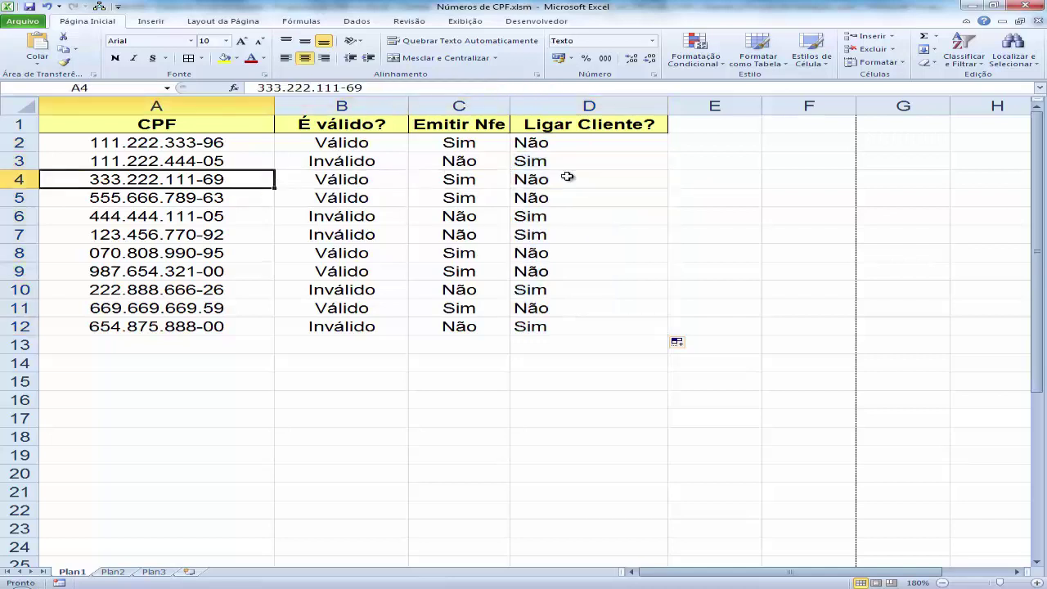
key(Right)
key(Right)
key(Right)
key(Up)
key(Left)
key(Left)
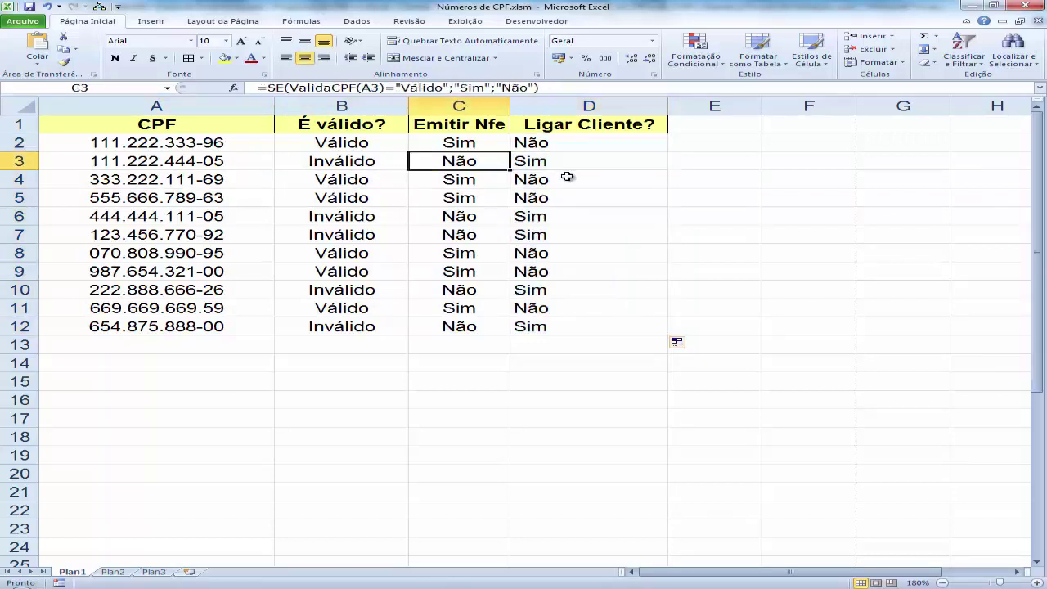
key(Right)
key(Right)
key(Down)
key(Down)
key(Down)
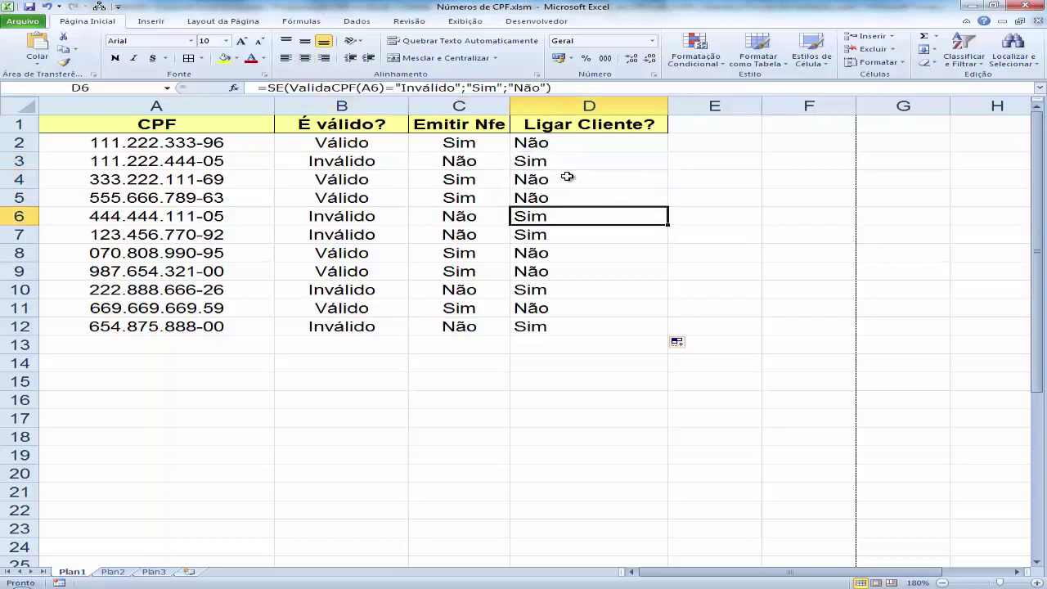
key(Left)
key(Down)
key(Right)
key(Left)
key(Left)
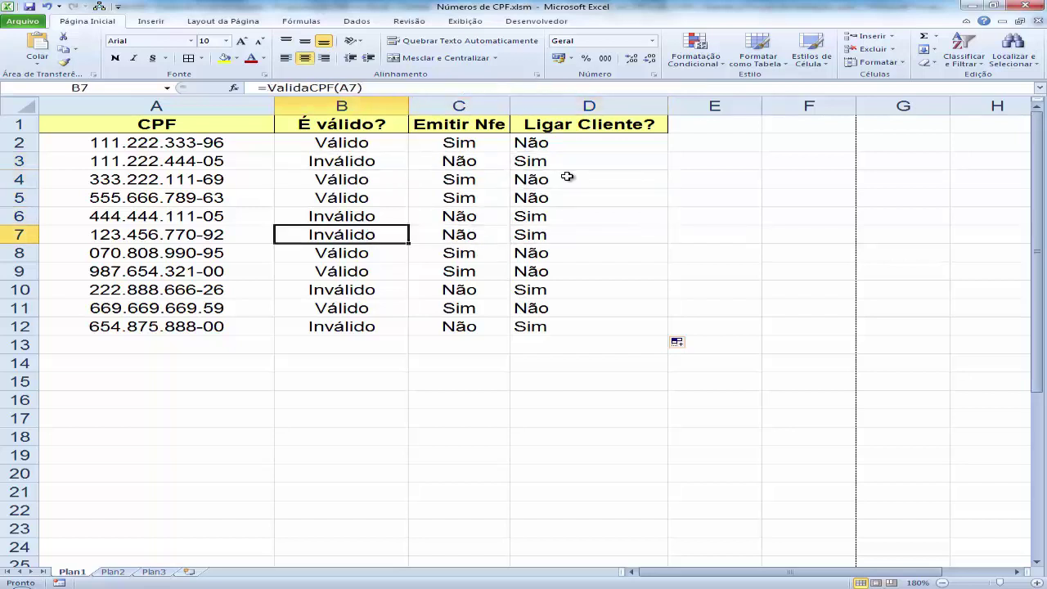
key(Right)
key(Right)
key(Up)
key(Up)
key(Up)
key(Up)
key(Up)
key(Up)
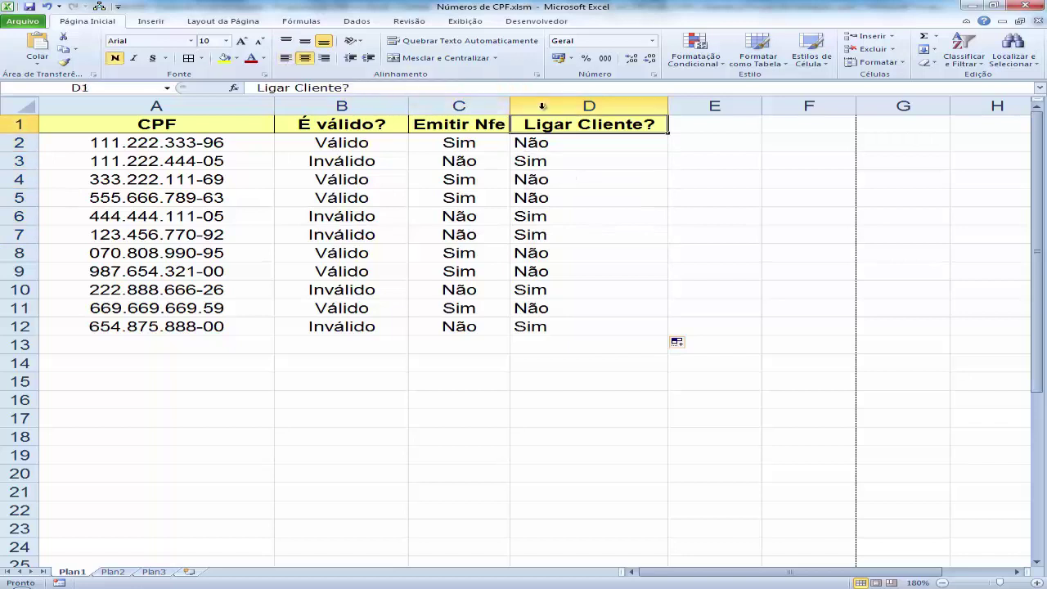
Center the contents of the Ligar Cliente? column and autofit its width to the text.
click(583, 105)
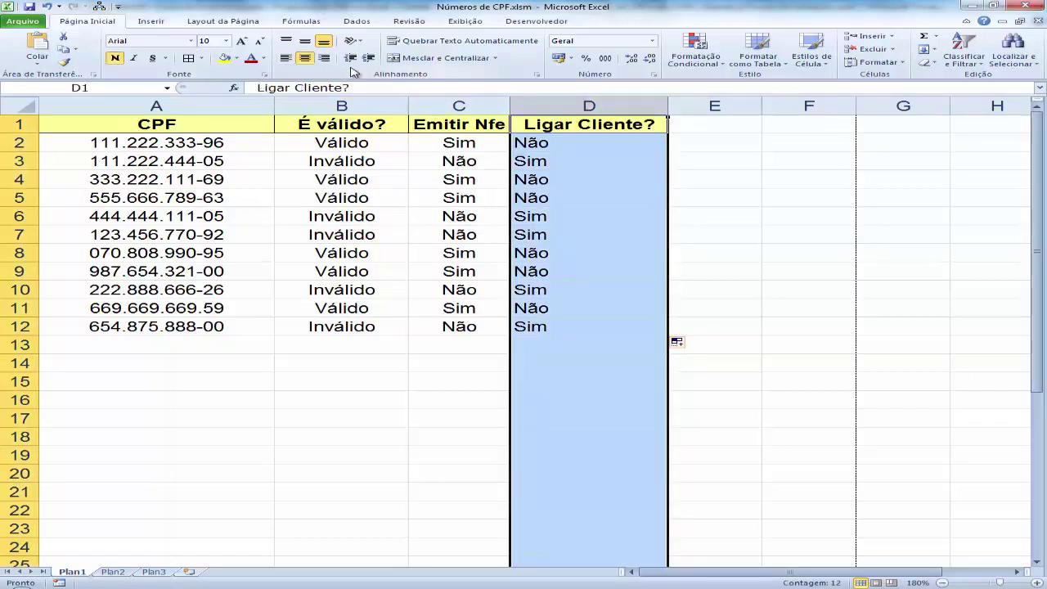
click(308, 59)
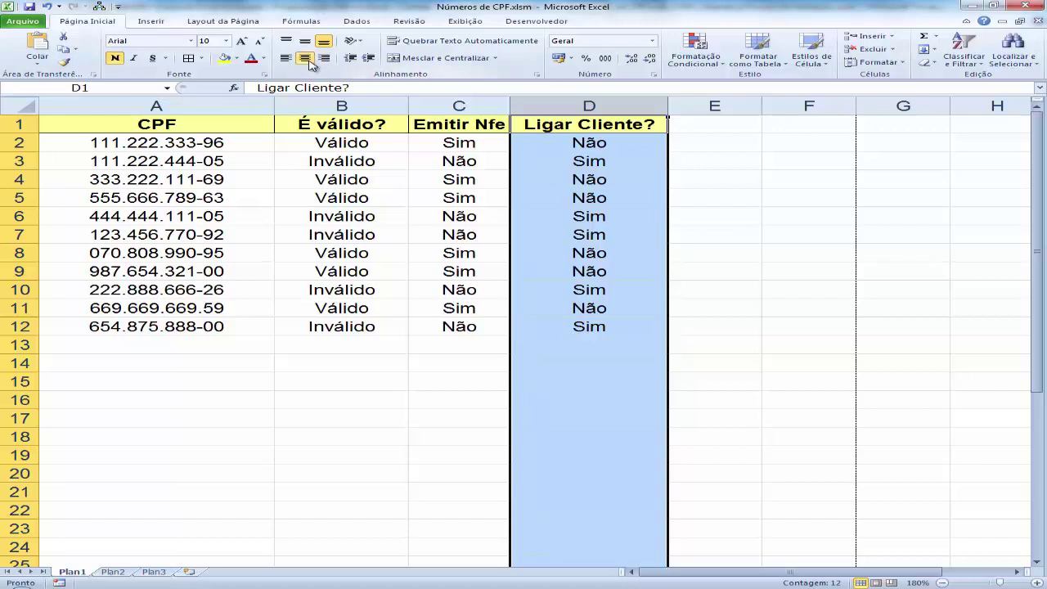
click(626, 145)
double_click(666, 104)
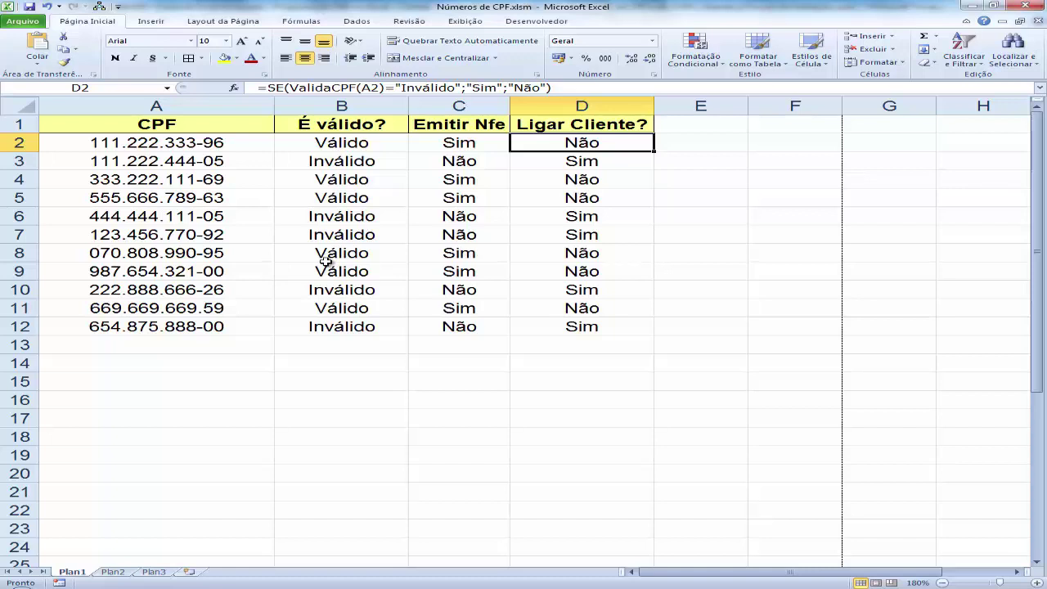
Compare the SE formula in C2 under Emitir Nfe with the one in D2 under Ligar Cliente?
key(Left)
key(Right)
key(Left)
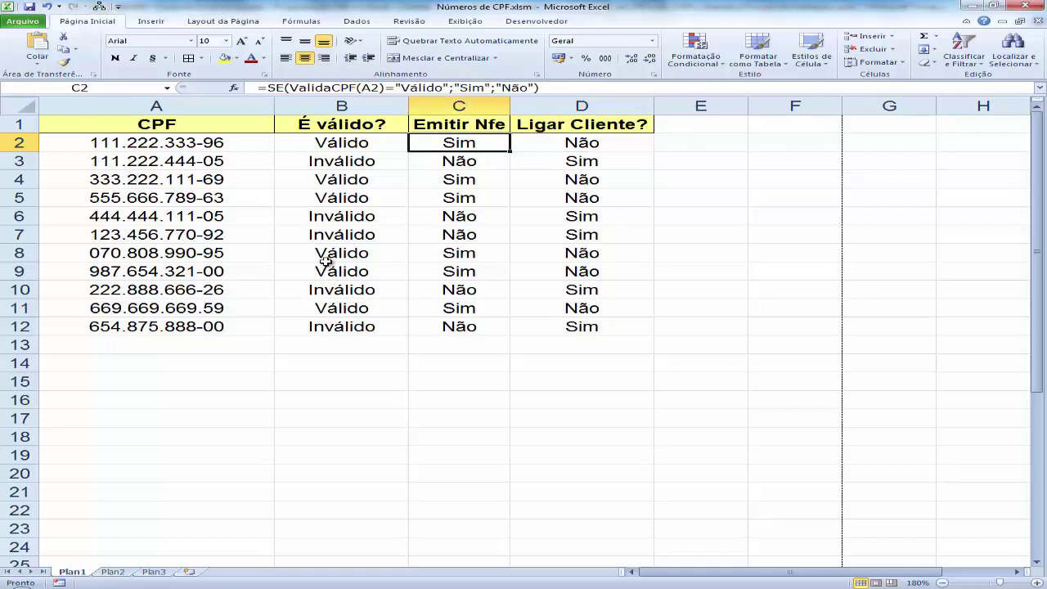